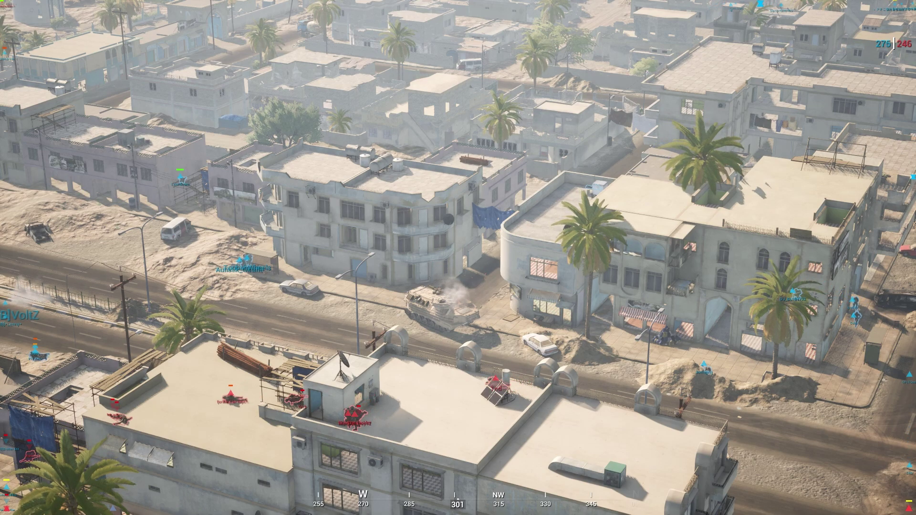
- Sweep the spectator camera over the city's rooftops and burning street, then bring up Xtune's BattleMetrics profile
key(d)
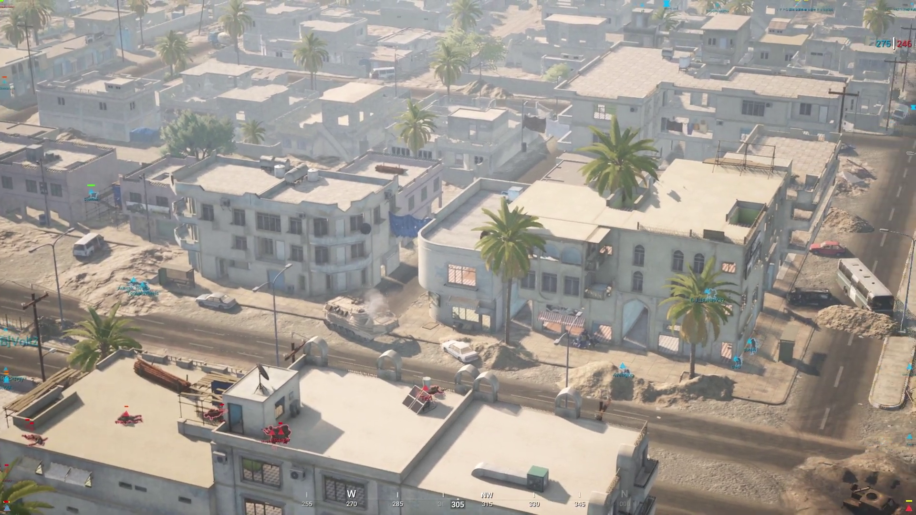
key(d)
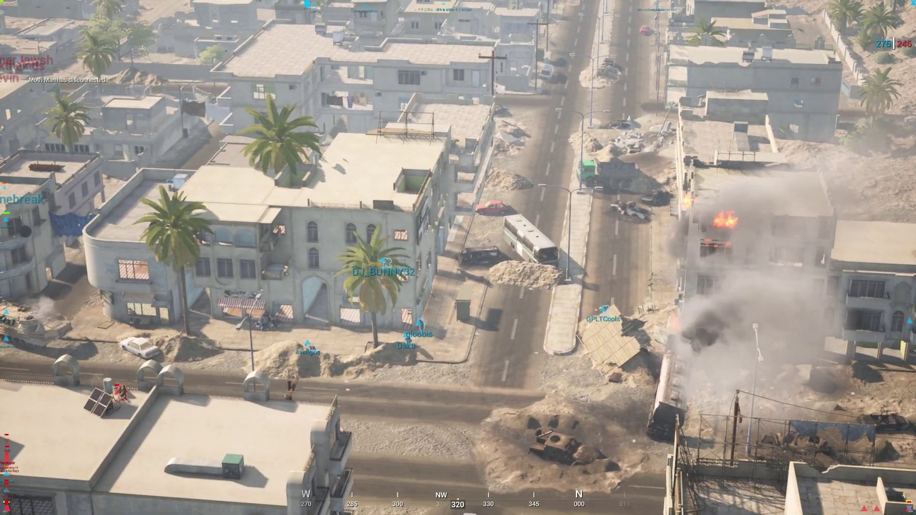
key(a)
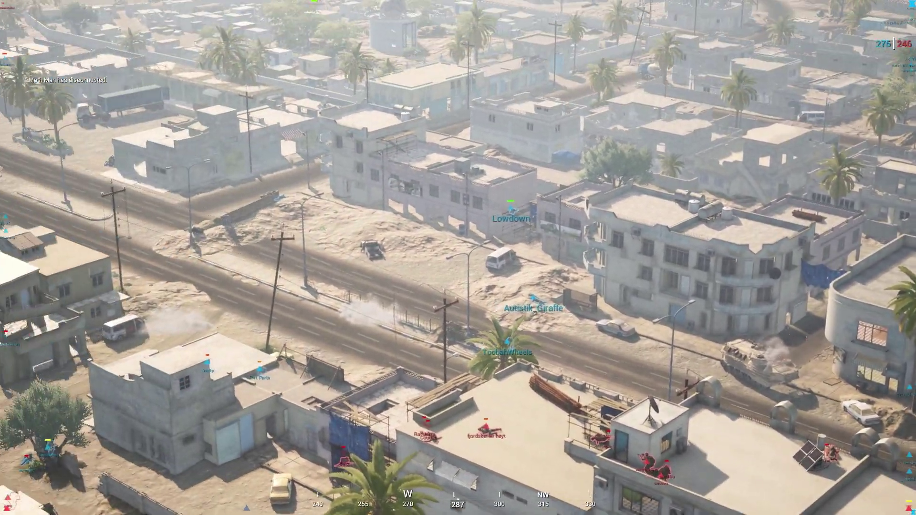
key(d)
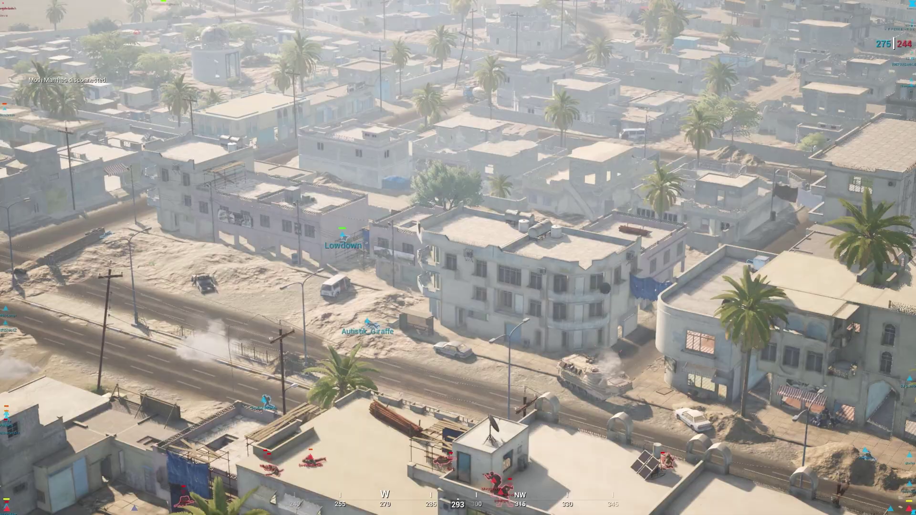
key(d)
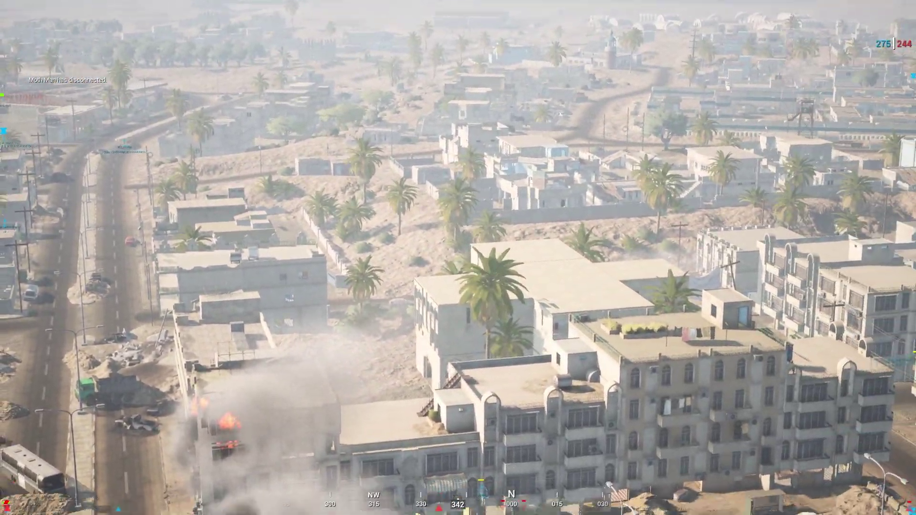
key(a)
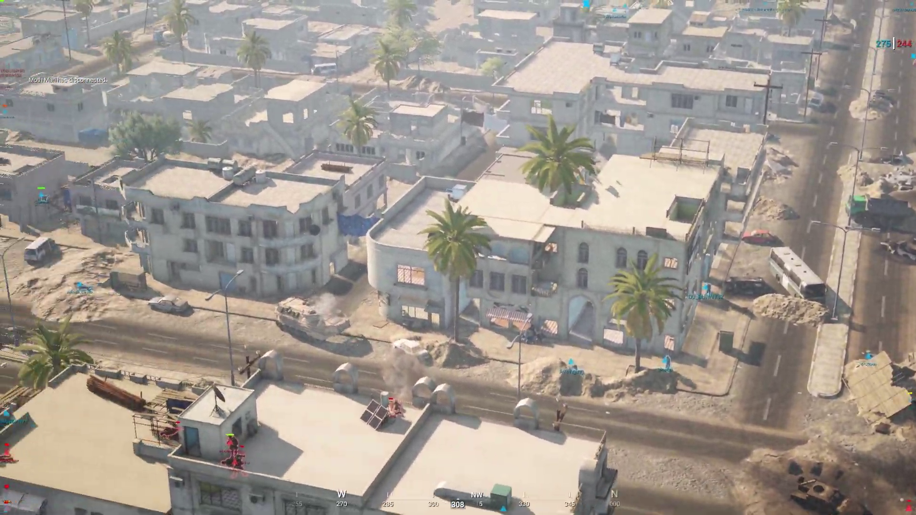
key(d)
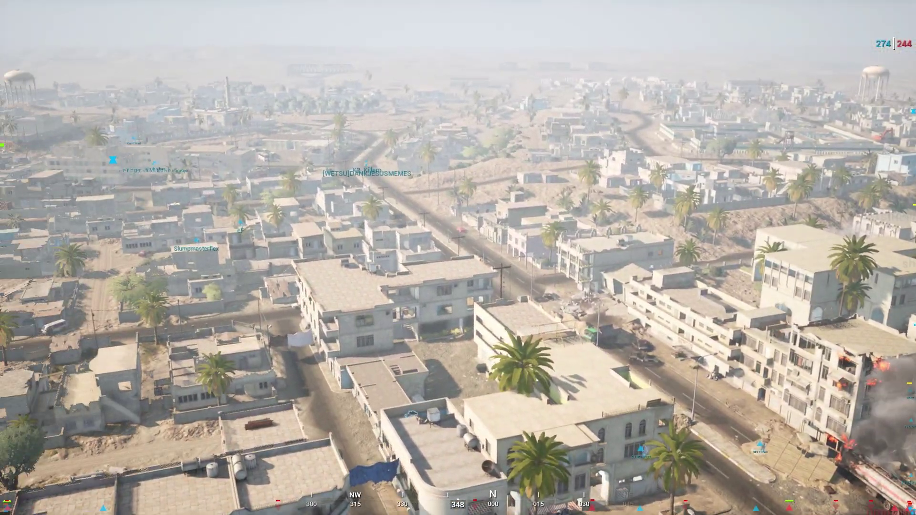
key(Return)
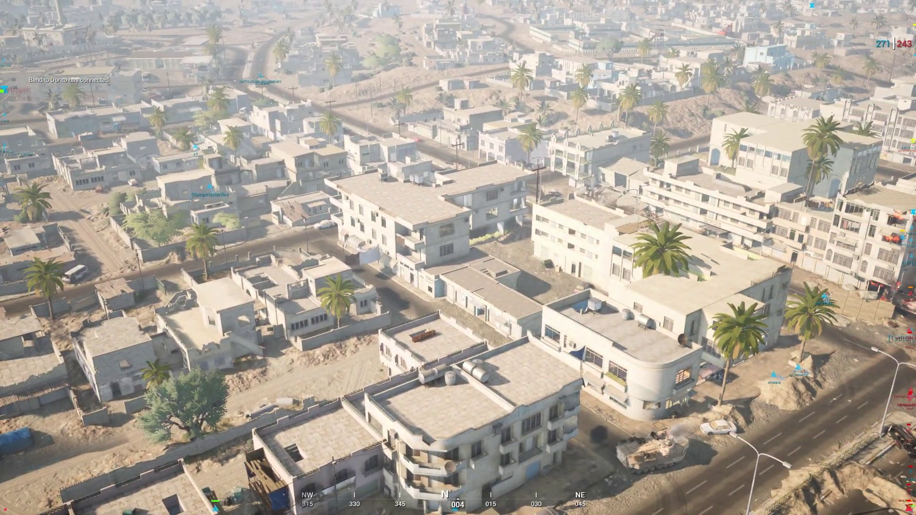
key(alt+Tab)
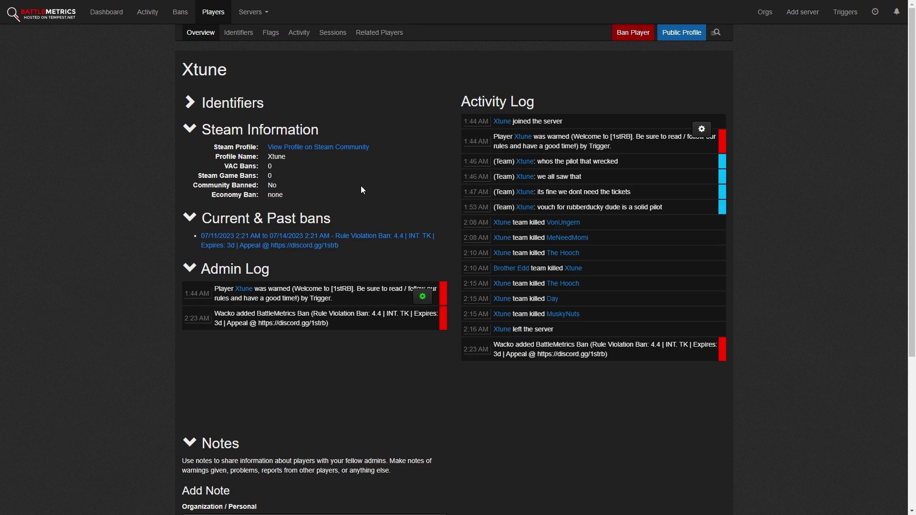
- Start a 3-day ban for Xtune on the 1st Recon Battalion server
click(625, 36)
click(377, 139)
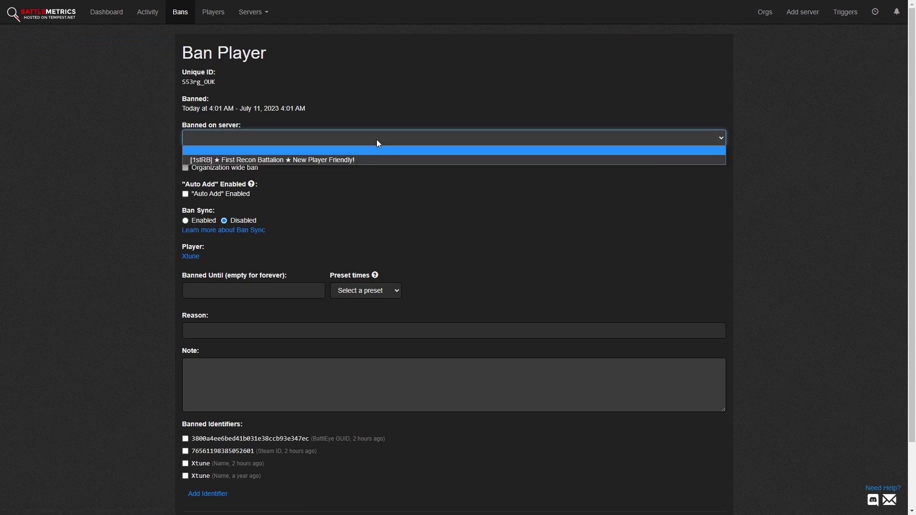
click(367, 159)
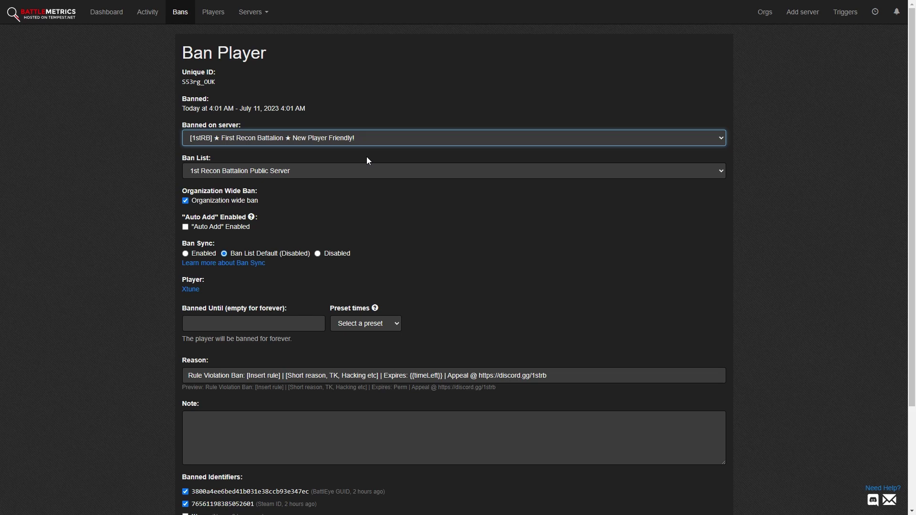
scroll(396, 246, down, 1)
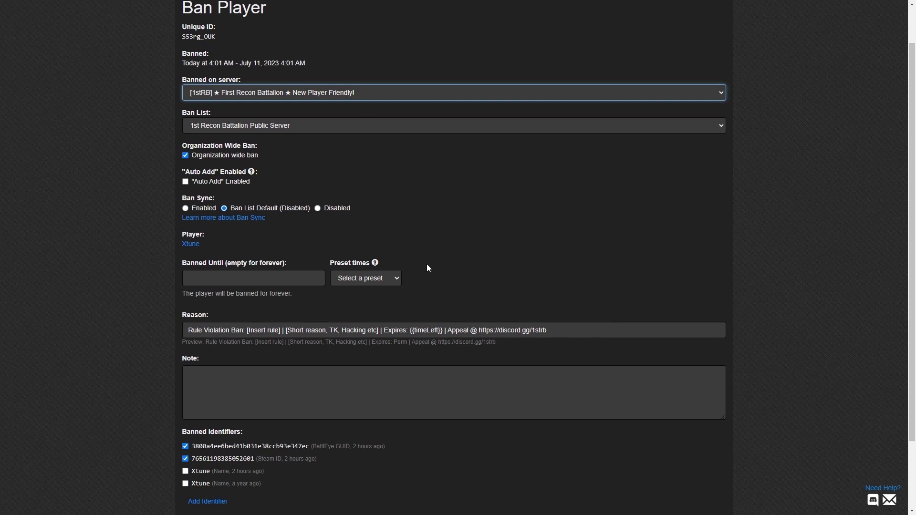
click(382, 277)
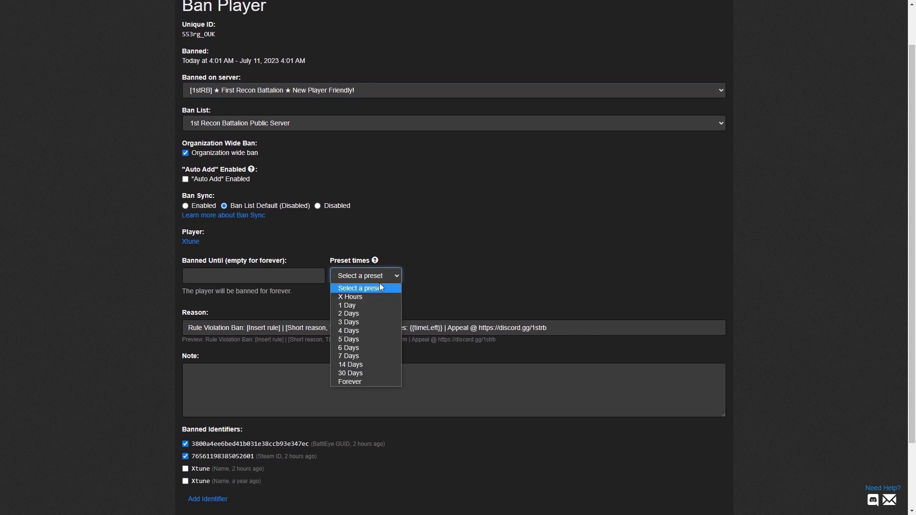
click(367, 322)
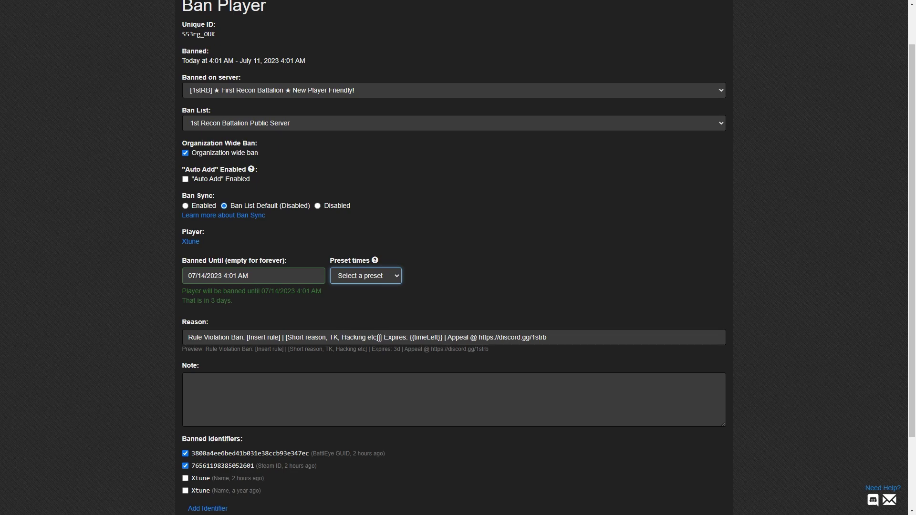
- Replace the ban reason placeholders with '4.4 3 int tk'
drag(379, 339, 248, 338)
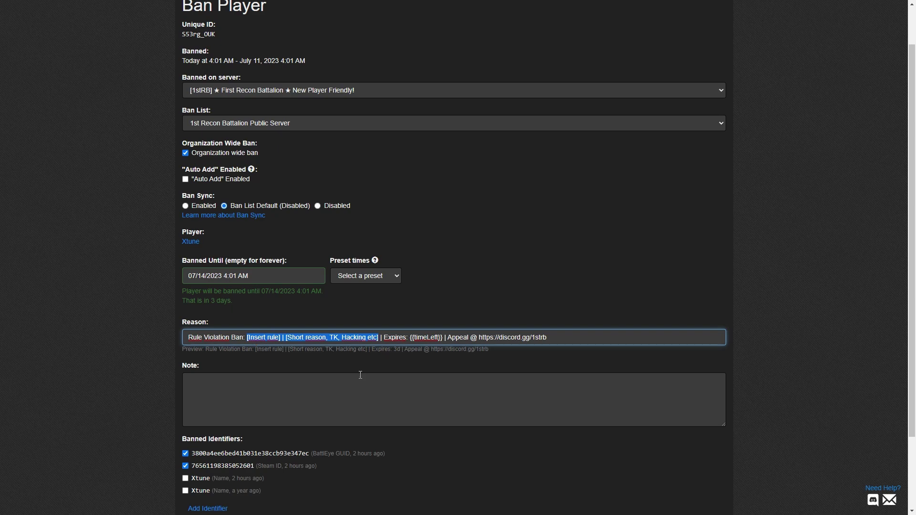
key(BackSpace)
text(4.4)
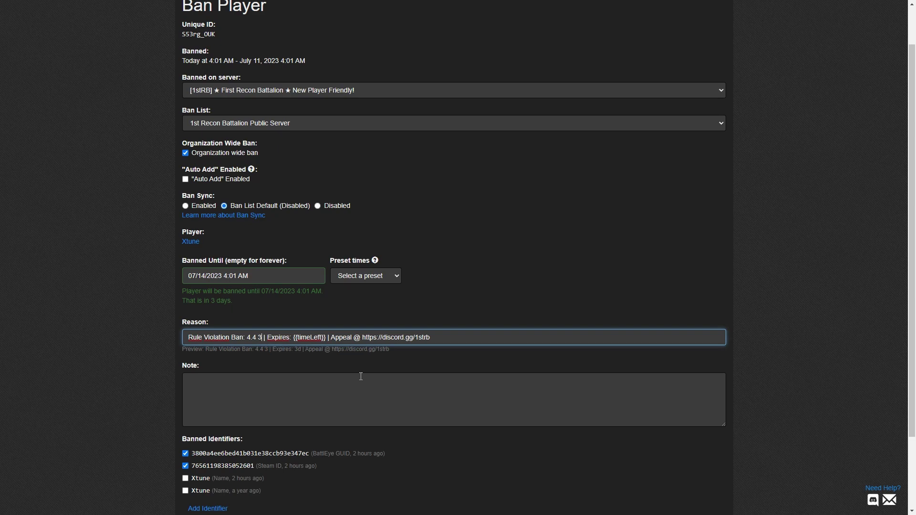
text(3 tk)
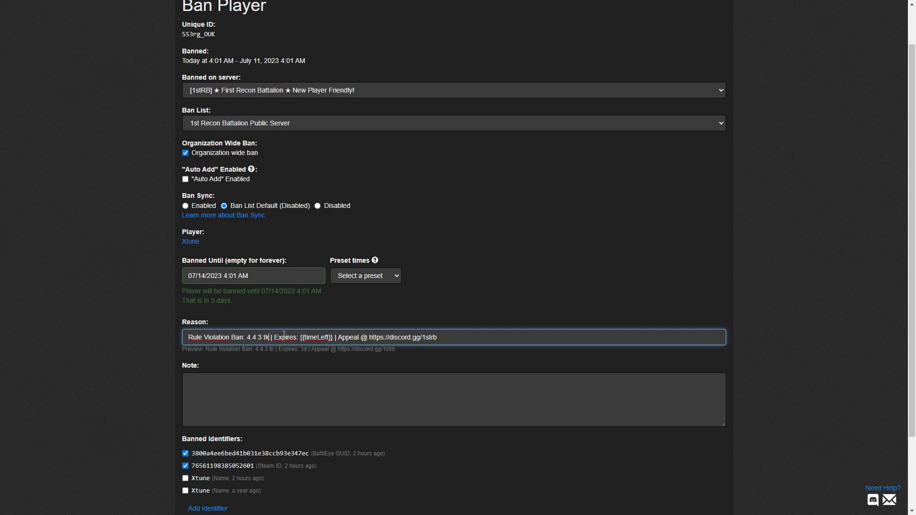
key(BackSpace)
key(BackSpace)
key(BackSpace)
key(BackSpace)
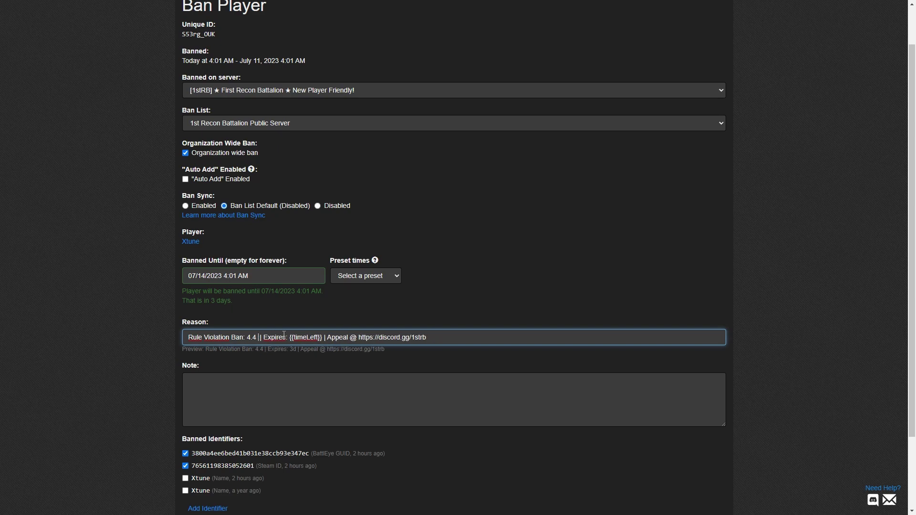
text(3 int tk)
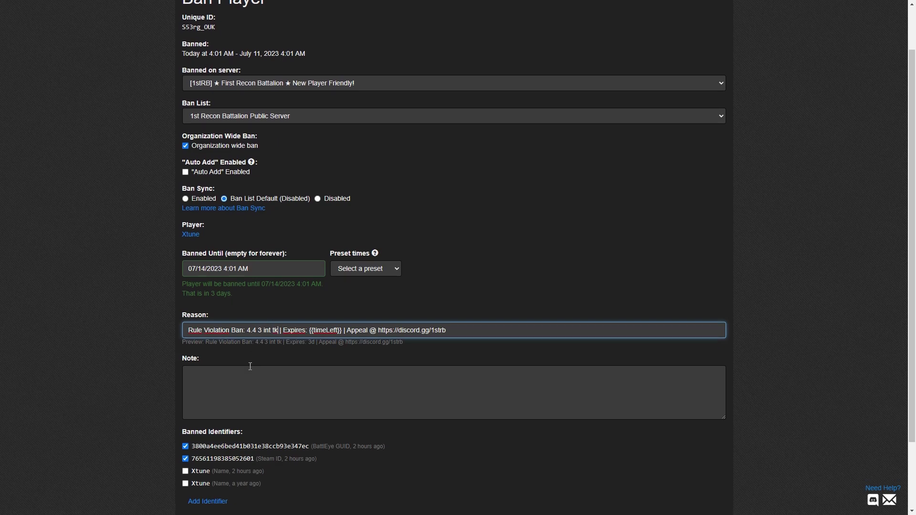
scroll(266, 336, down, 2)
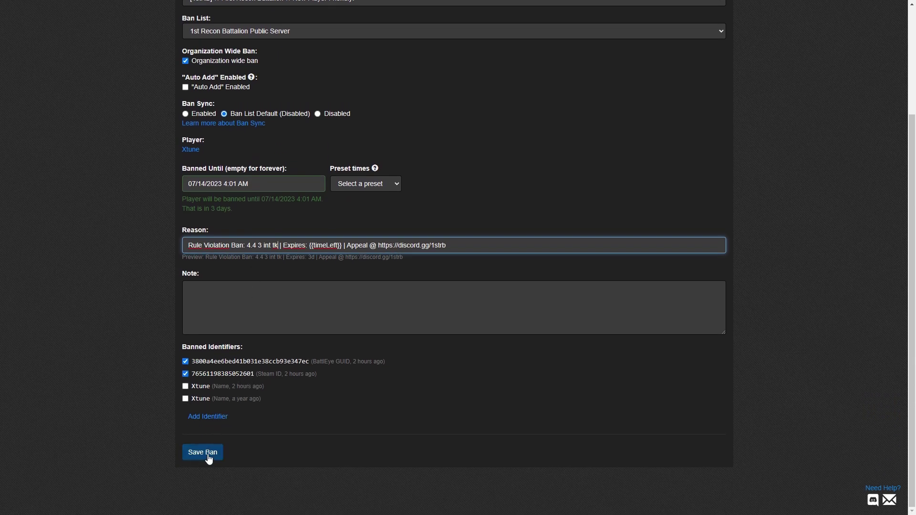
scroll(220, 439, up, 3)
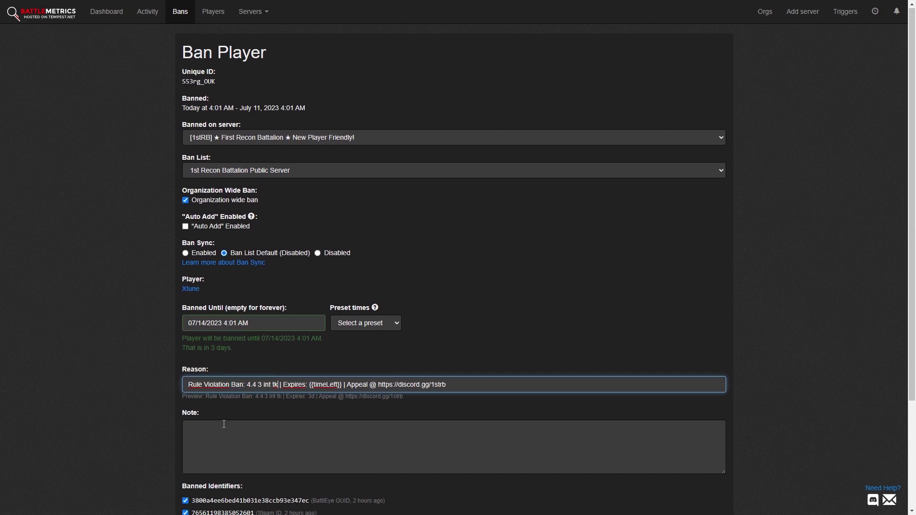
- Open Xtune's existing ban from the Bans list and its note with the Discord link
click(181, 12)
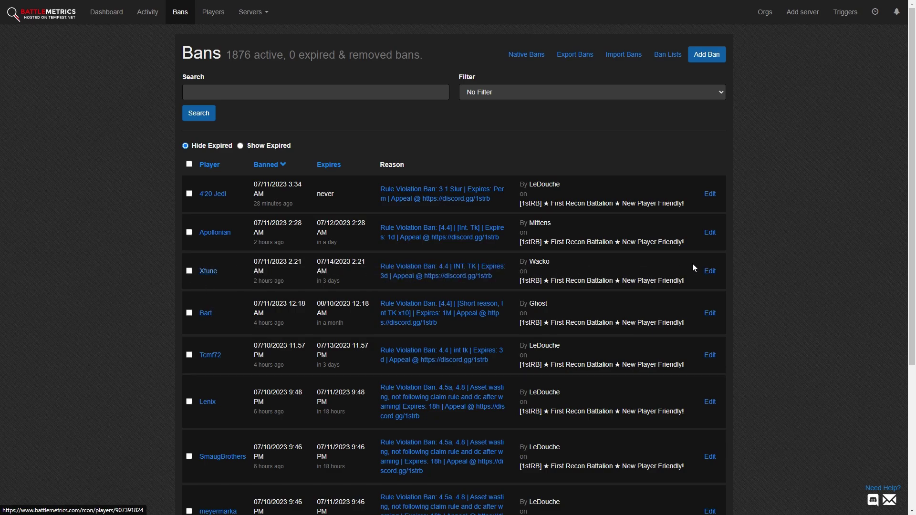
click(710, 270)
scroll(422, 228, down, 2)
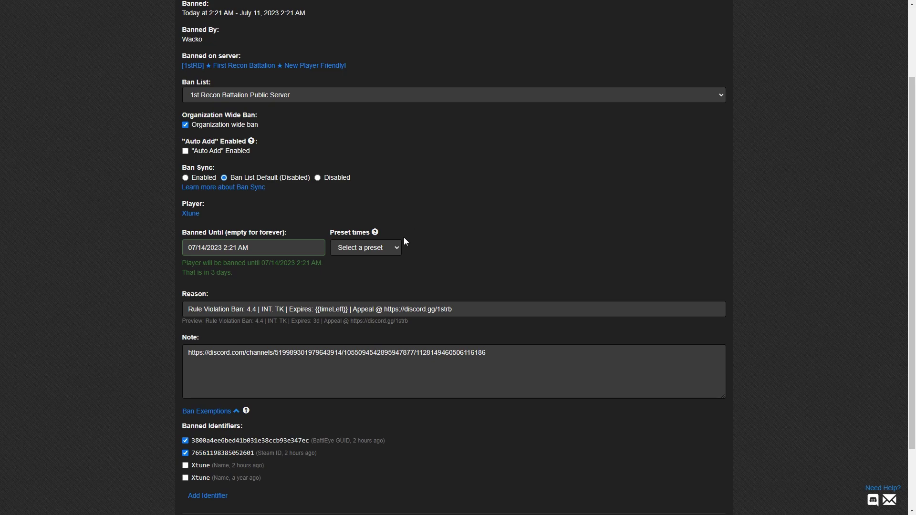
click(311, 390)
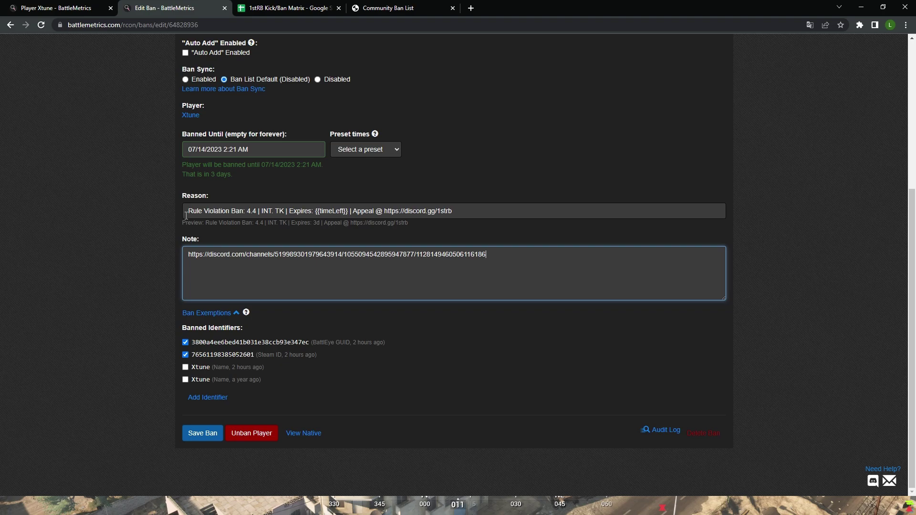
- Screenshot Xtune's team-kill rows from the profile's activity log
click(57, 8)
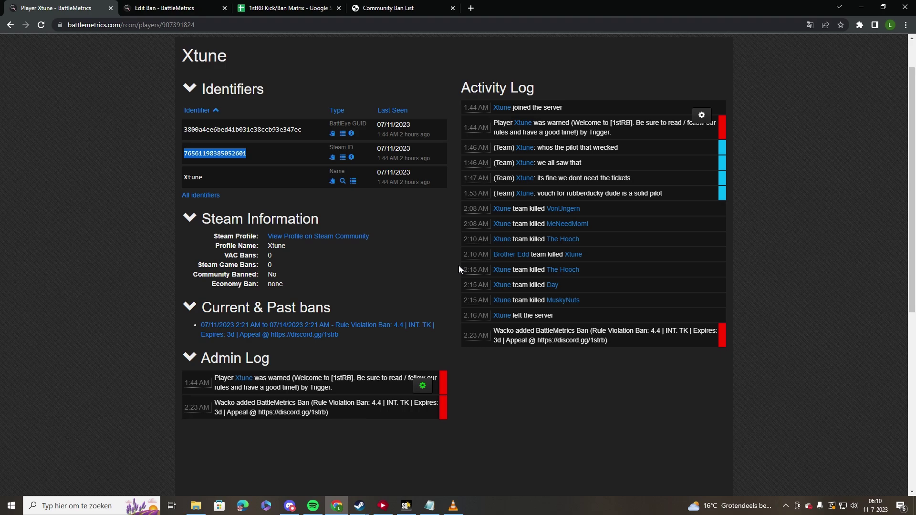
key(super+shift+s)
drag(462, 265, 726, 320)
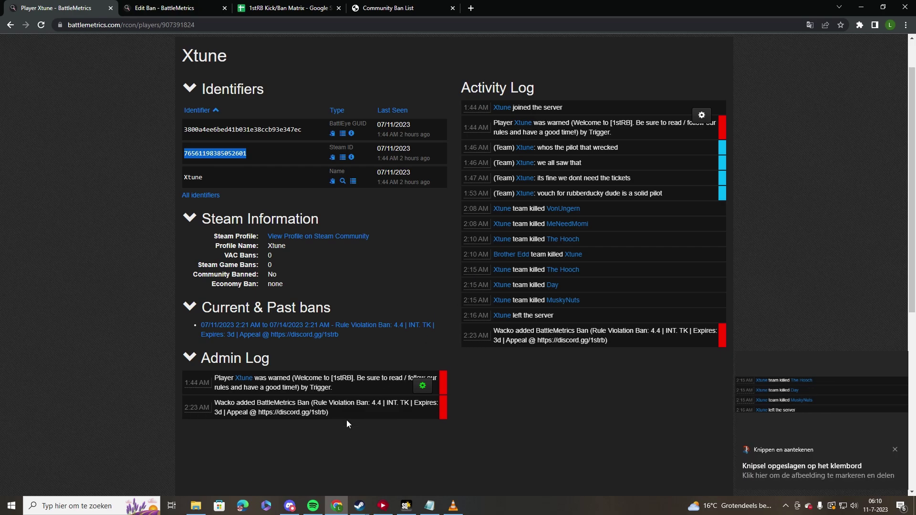
- Paste the team-kill screenshot into a new message in Discord's #ban-evidence channel
click(289, 506)
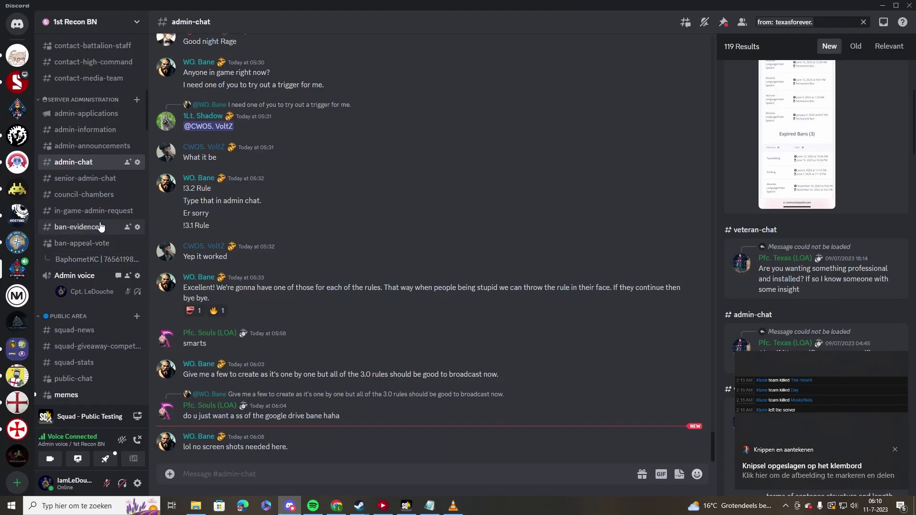
click(79, 195)
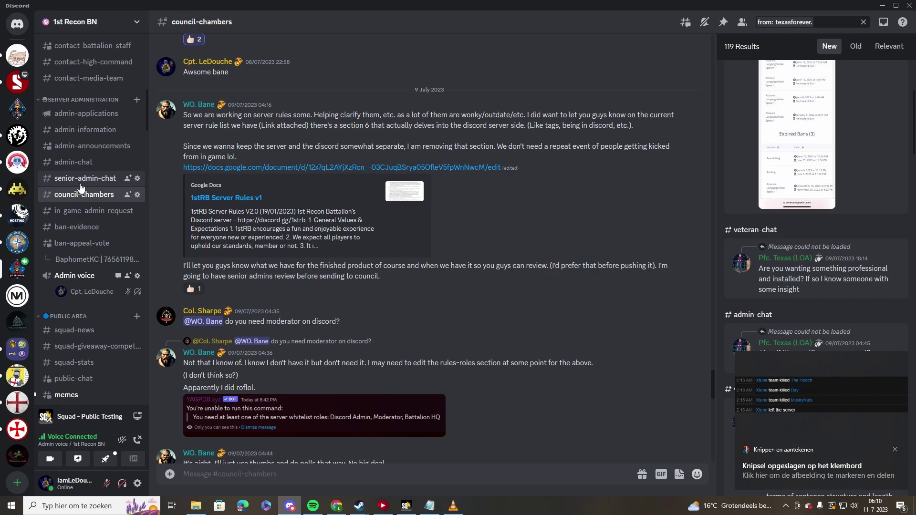
click(85, 178)
click(76, 227)
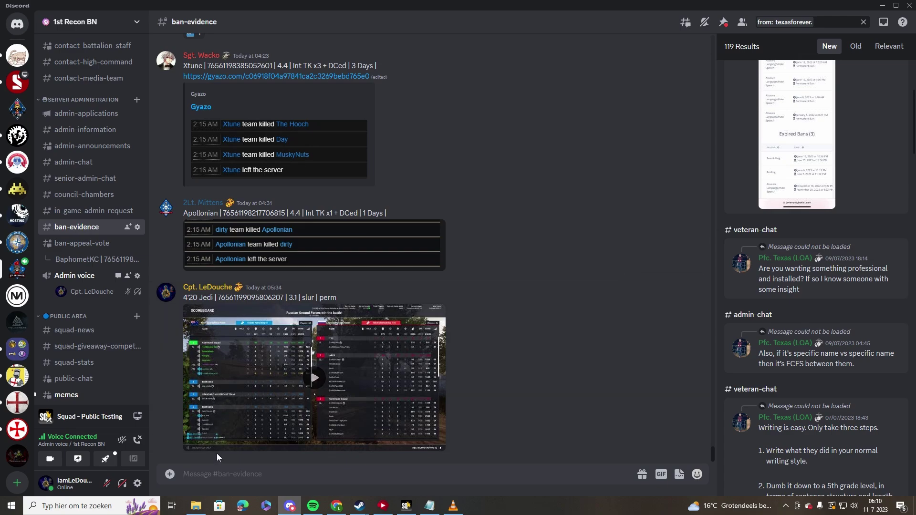
key(ctrl+v)
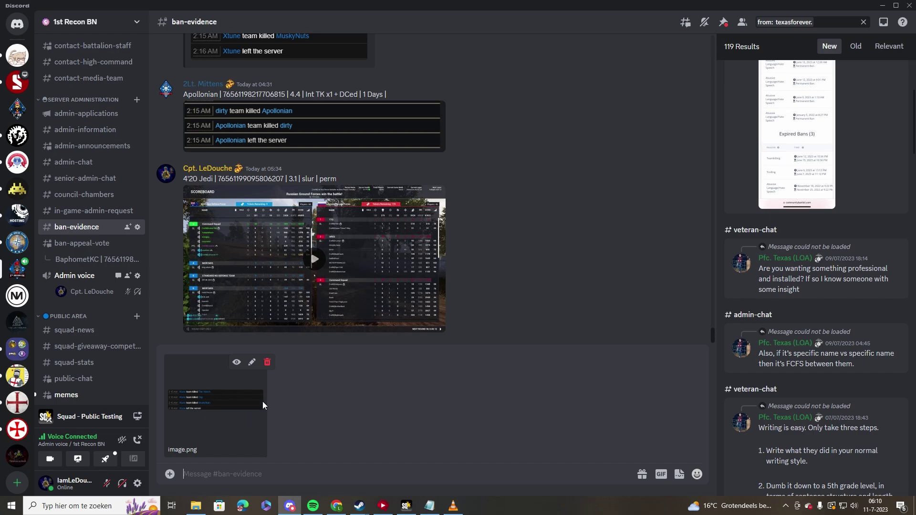
click(337, 506)
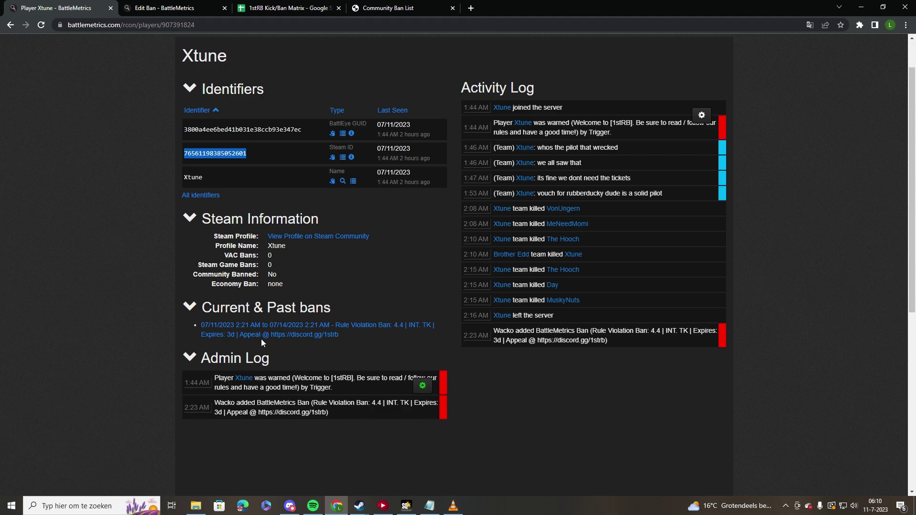
scroll(190, 152, up, 2)
double_click(213, 106)
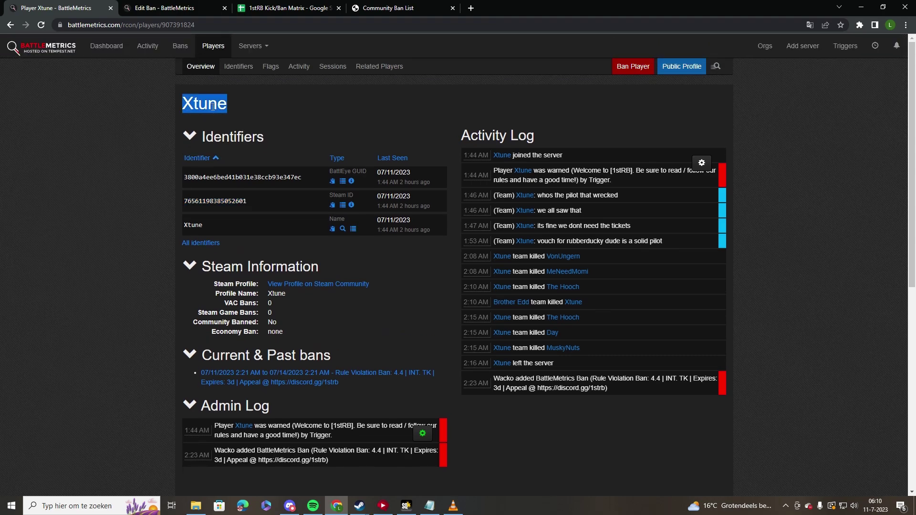
key(ctrl+c)
key(alt+Tab)
key(ctrl+v)
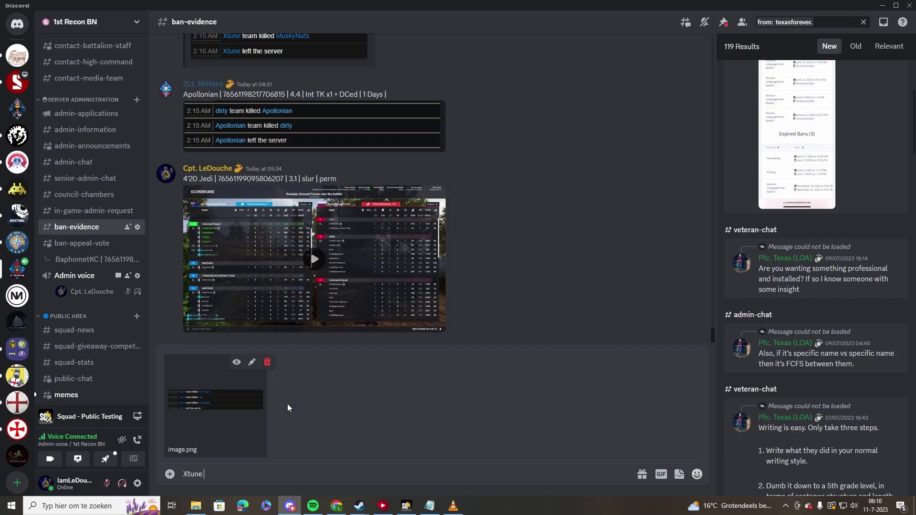
key(alt+Tab)
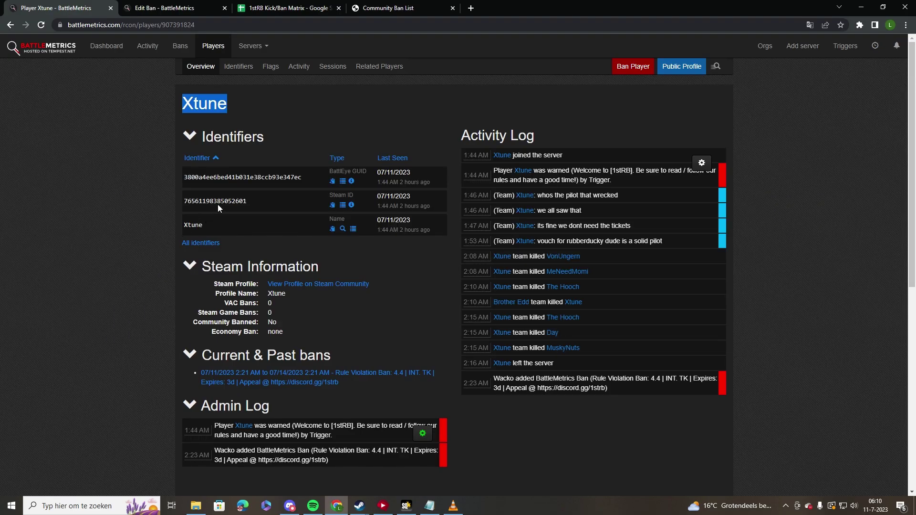
double_click(218, 201)
key(ctrl+c)
key(alt+Tab)
text(|)
key(ctrl+v)
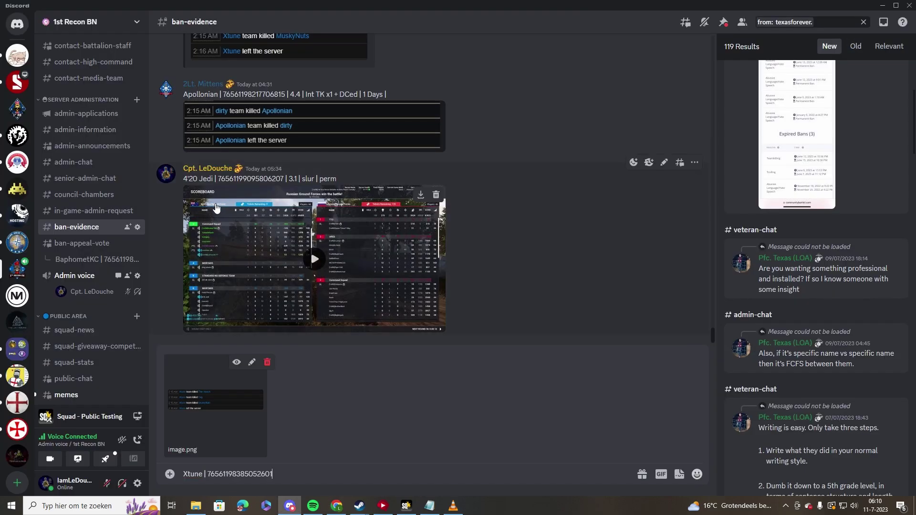
text(|)
text(4.4)
text( |)
click(337, 506)
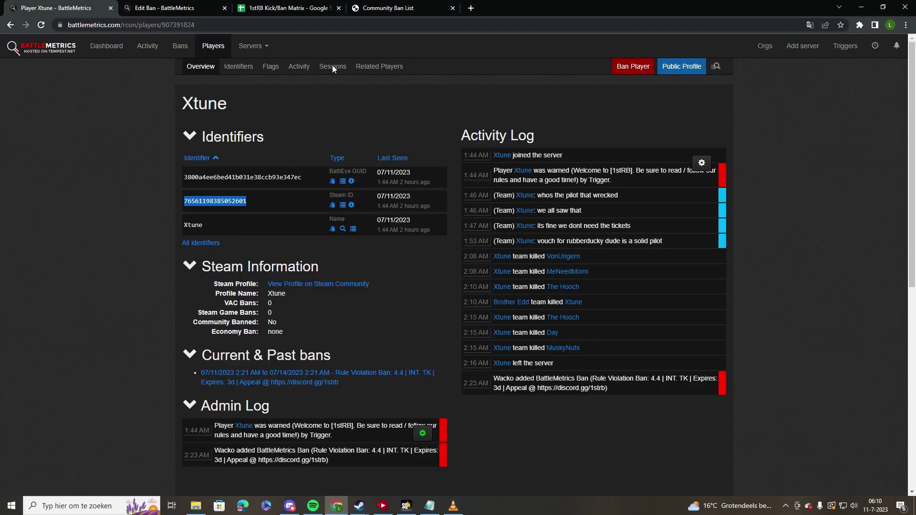
click(271, 8)
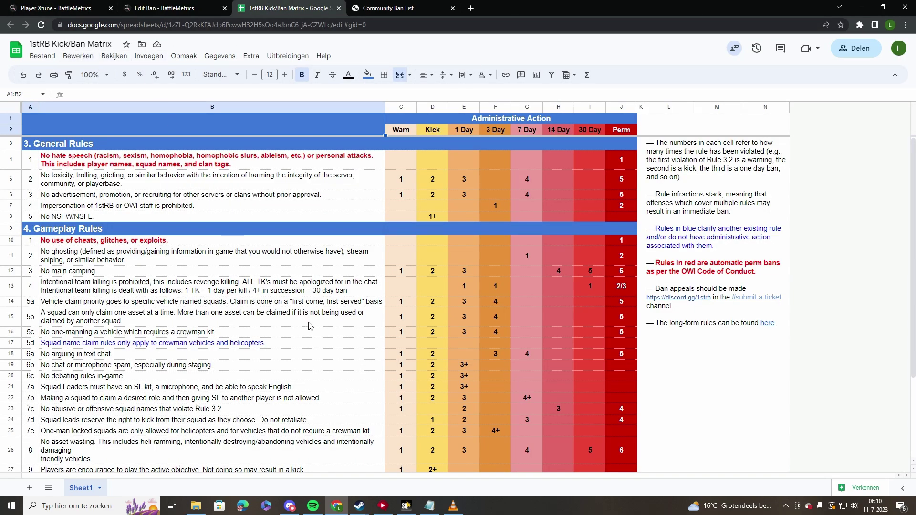
- Send the Discord post '4.4 | 3 int tk | 3 days' with the team-kill screenshot attached
click(290, 506)
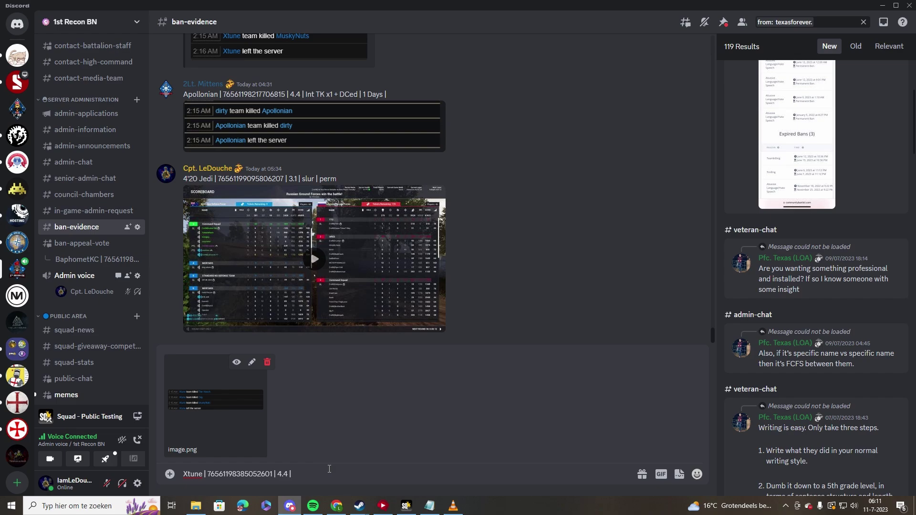
text(3 int)
text( tk | 3 days)
key(Return)
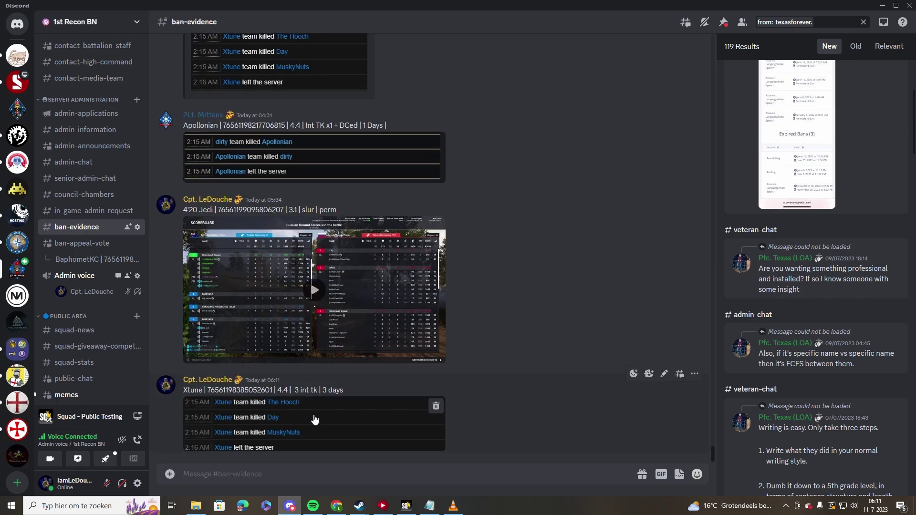
- Replace Xtune's ban note with the Discord evidence message link
right_click(378, 421)
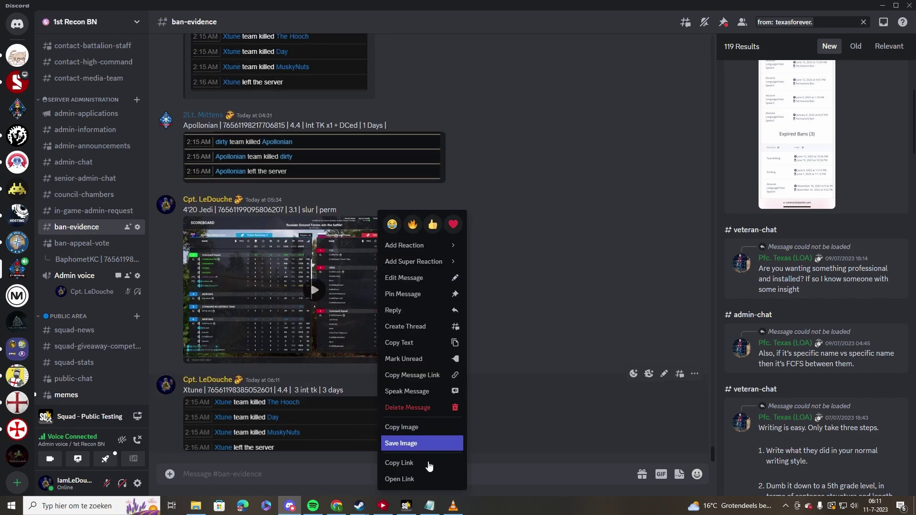
right_click(512, 416)
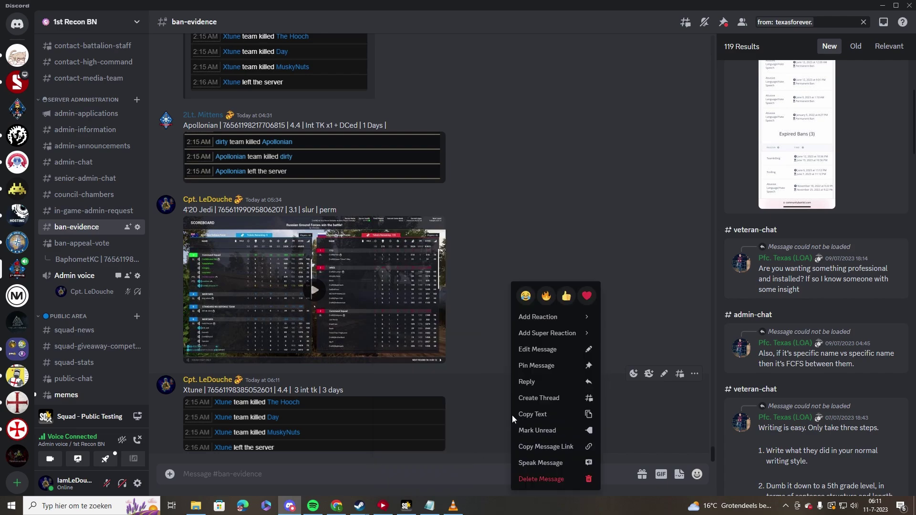
click(546, 446)
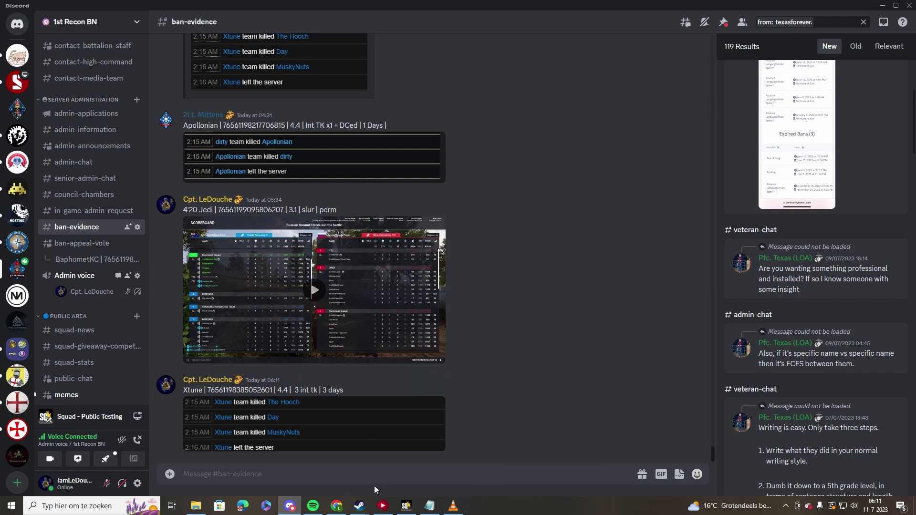
click(337, 507)
click(145, 7)
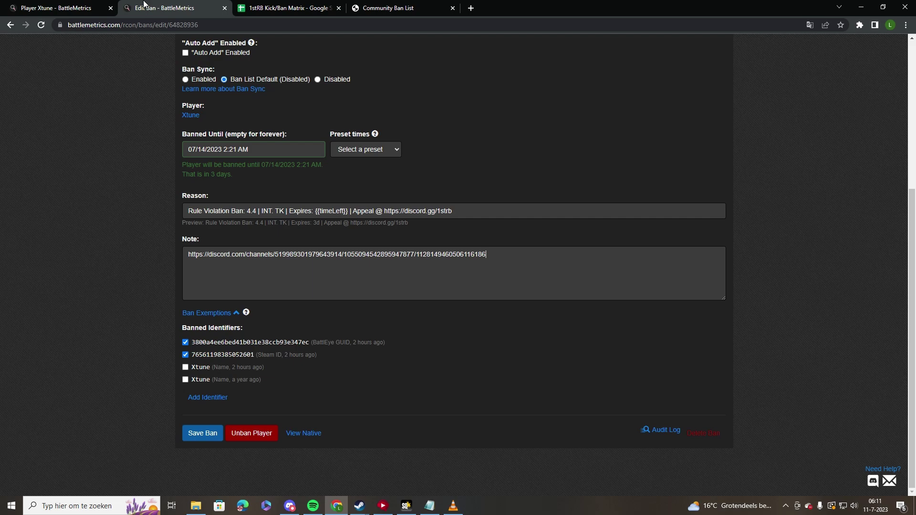
key(ctrl+a)
key(ctrl+v)
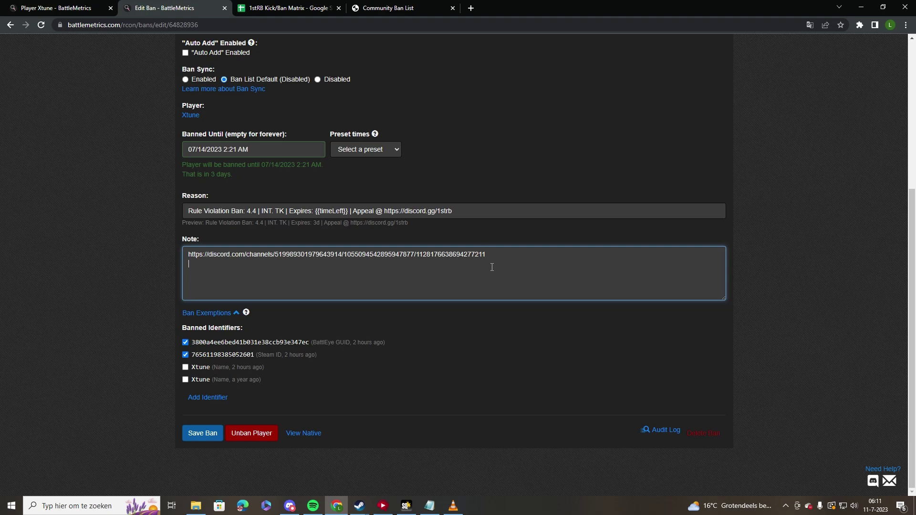
- Add the screenshot's image link on a new line of the ban note
key(alt+Tab)
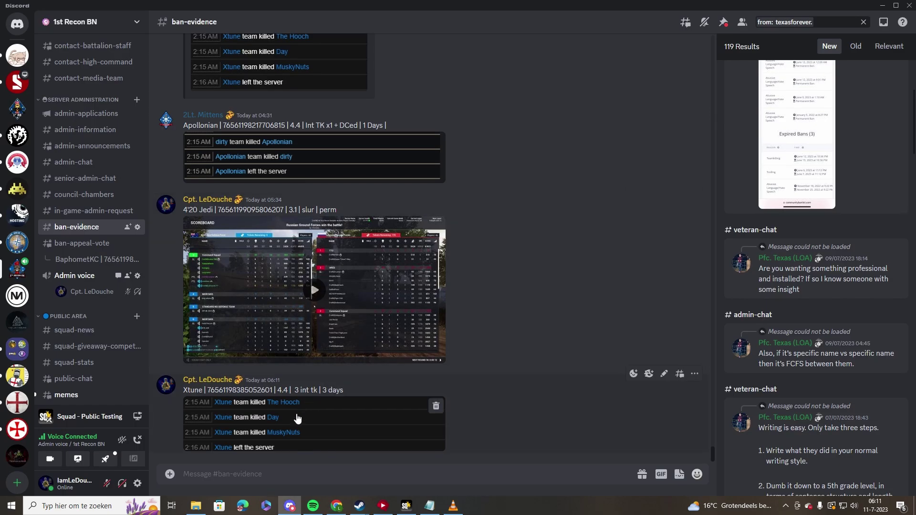
right_click(297, 419)
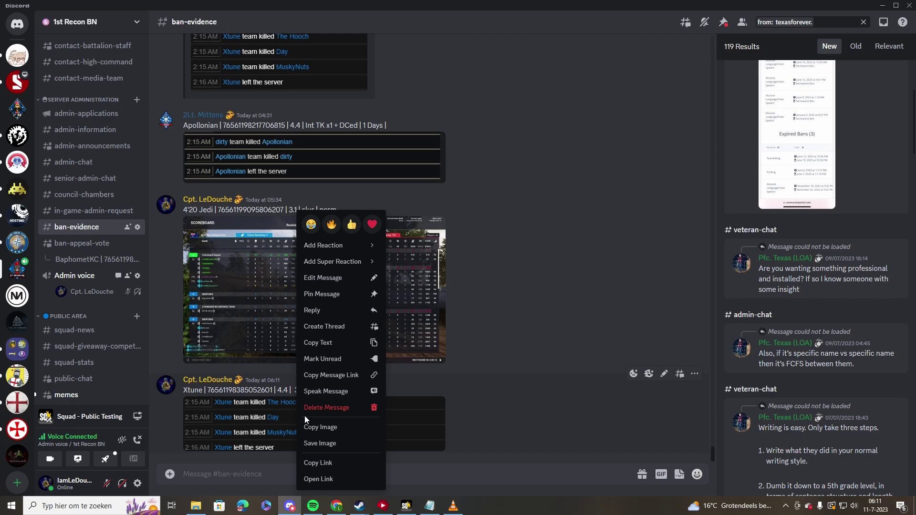
click(335, 463)
key(alt+Tab)
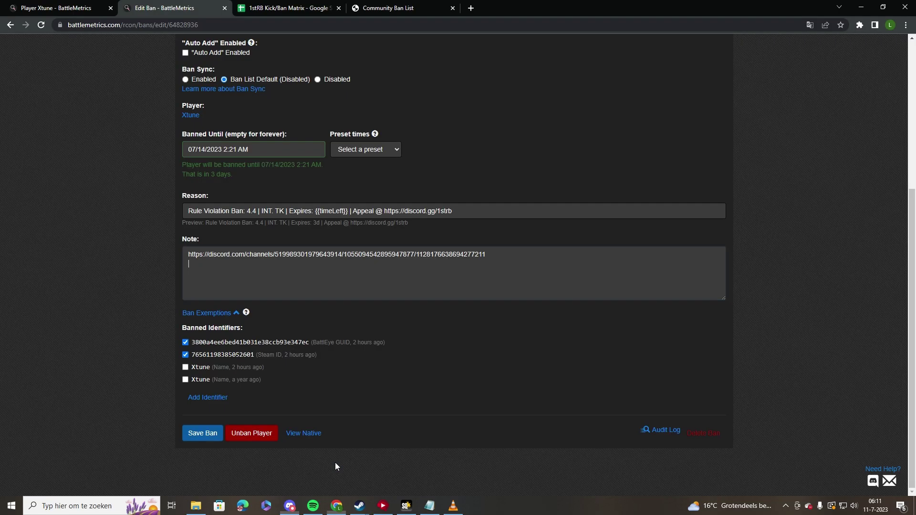
click(332, 272)
key(ctrl+v)
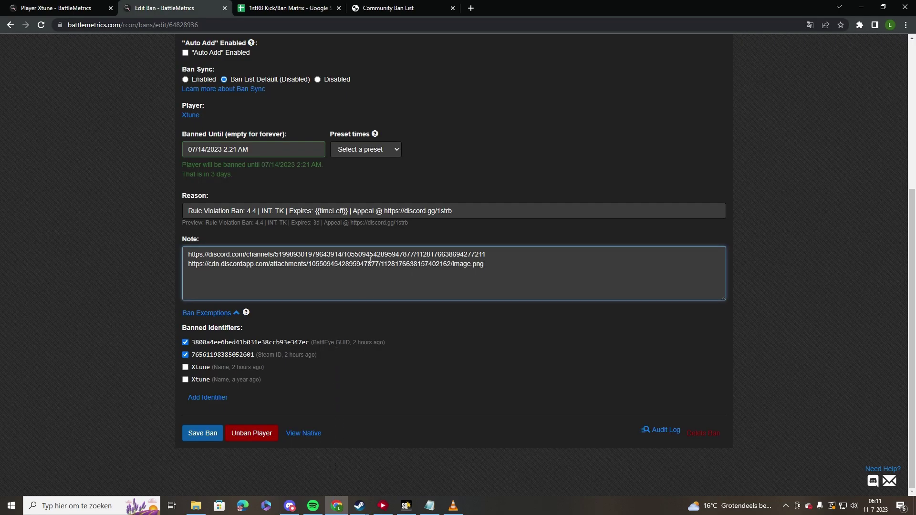
click(290, 507)
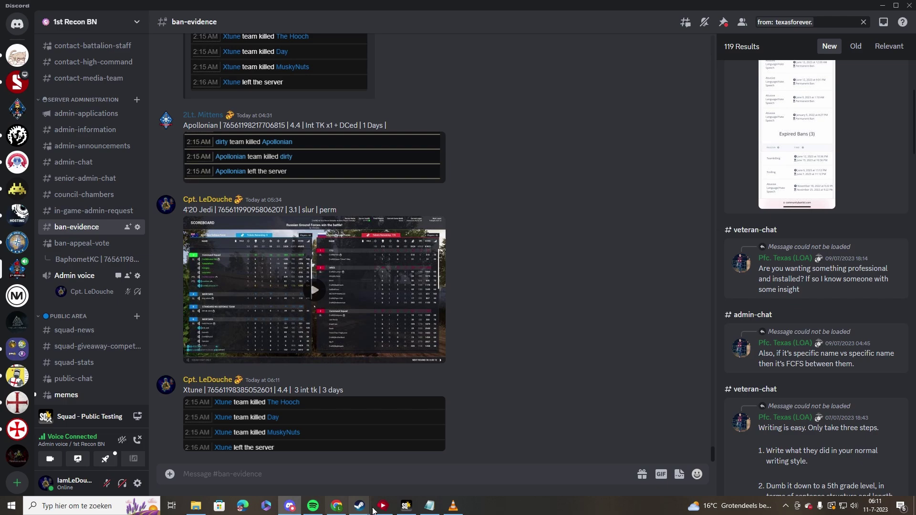
- Bring Xtune's Edit Ban page back up to save the 3-day ban
click(337, 505)
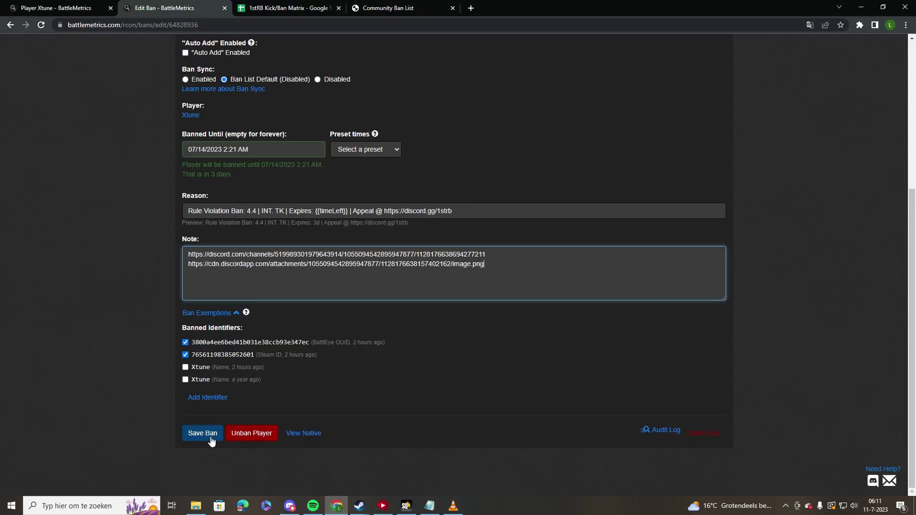